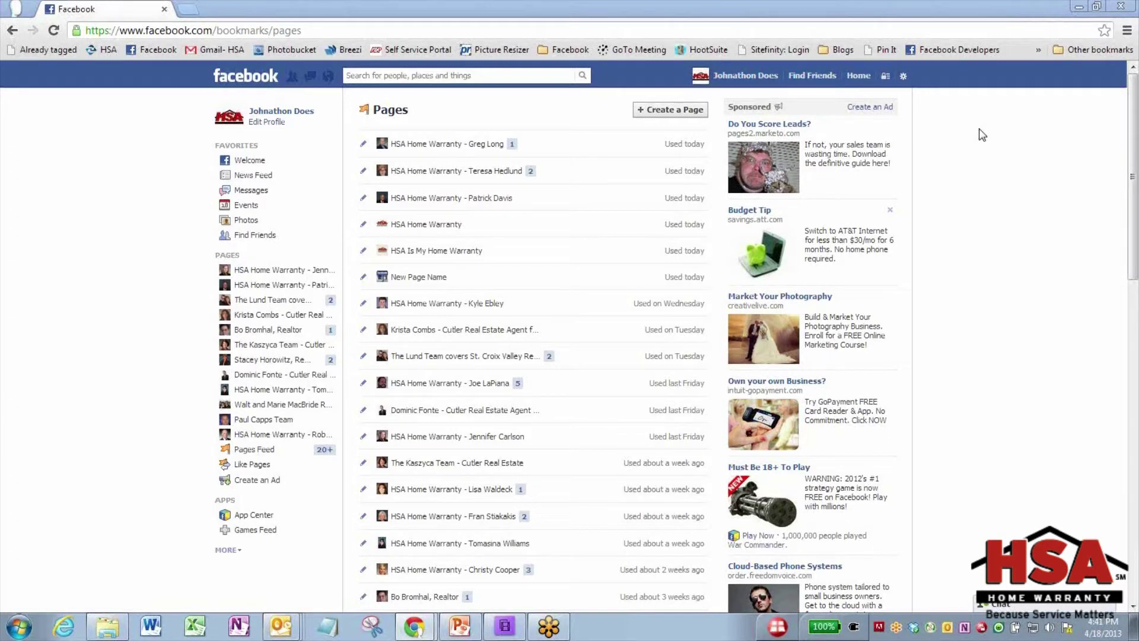
Go from the News Feed to the managed pages list and load facebook.com/pages/create
left_click(245, 76)
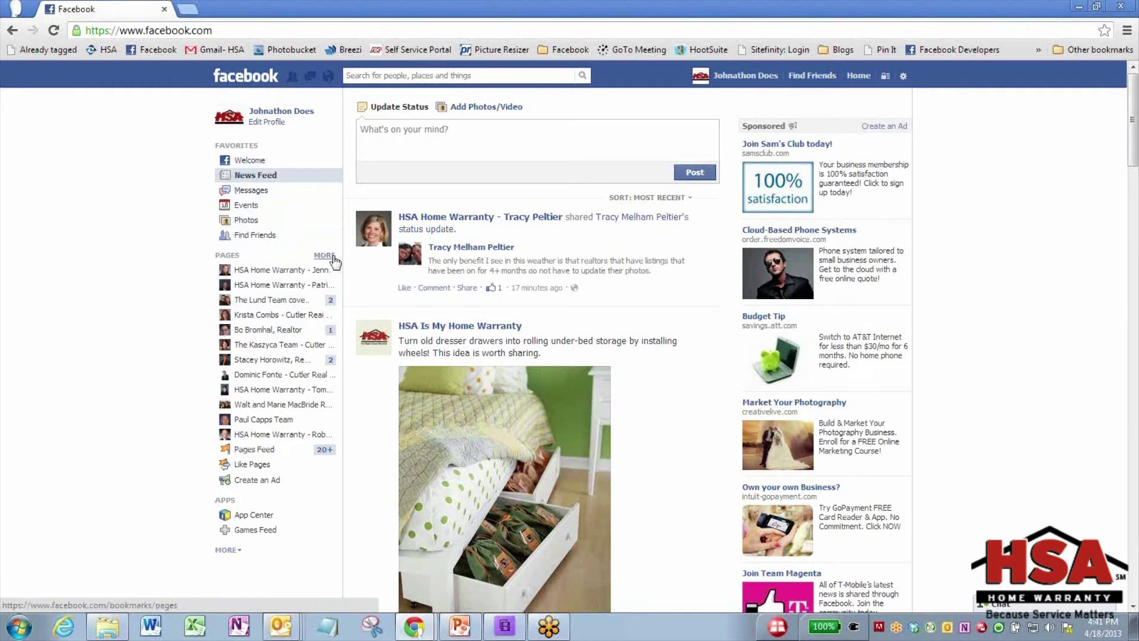
left_click(332, 259)
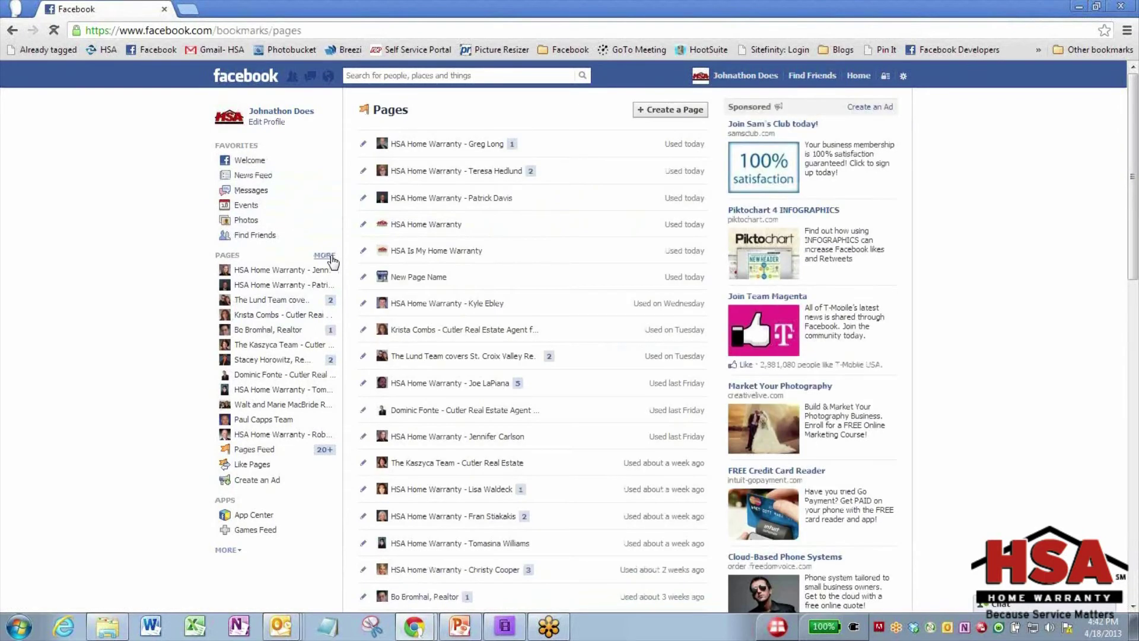
left_click(677, 113)
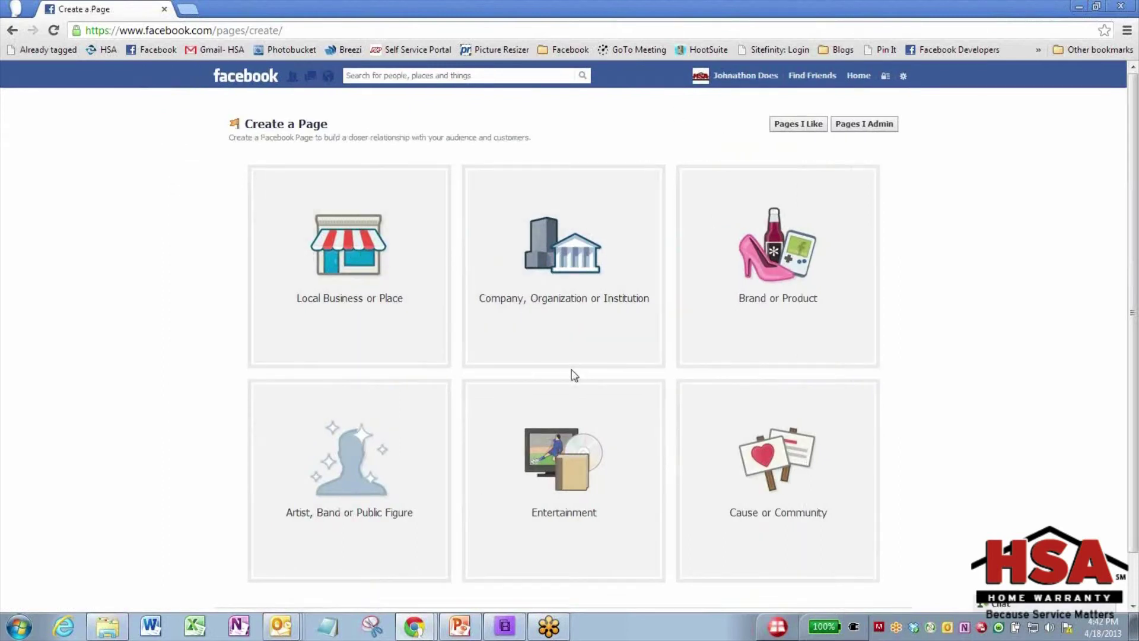
left_click(303, 32)
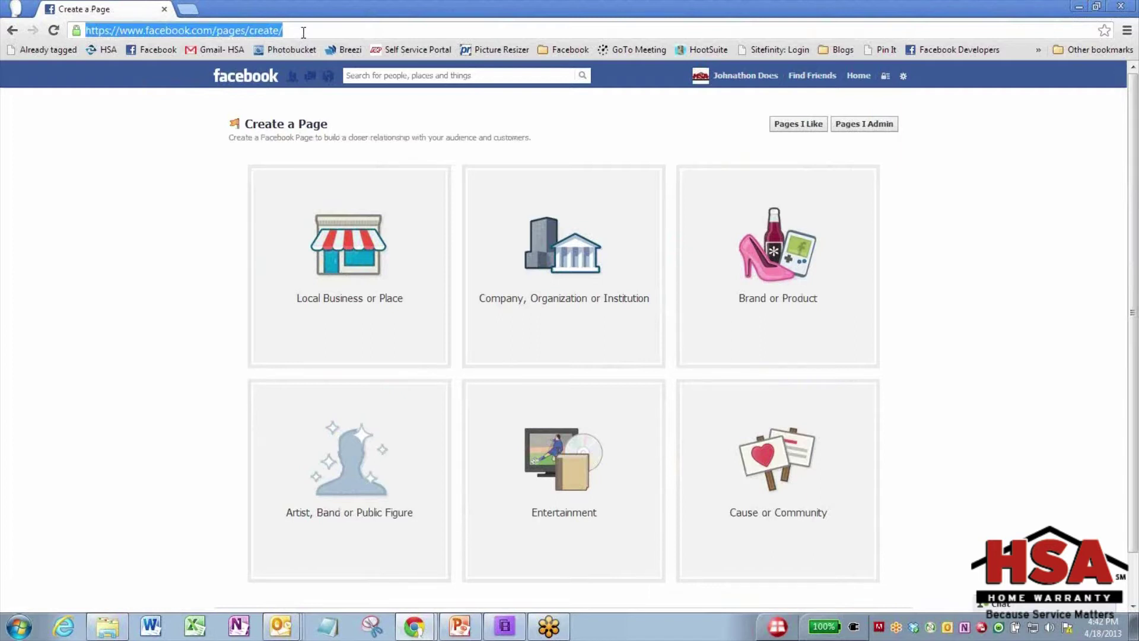
type("www.face")
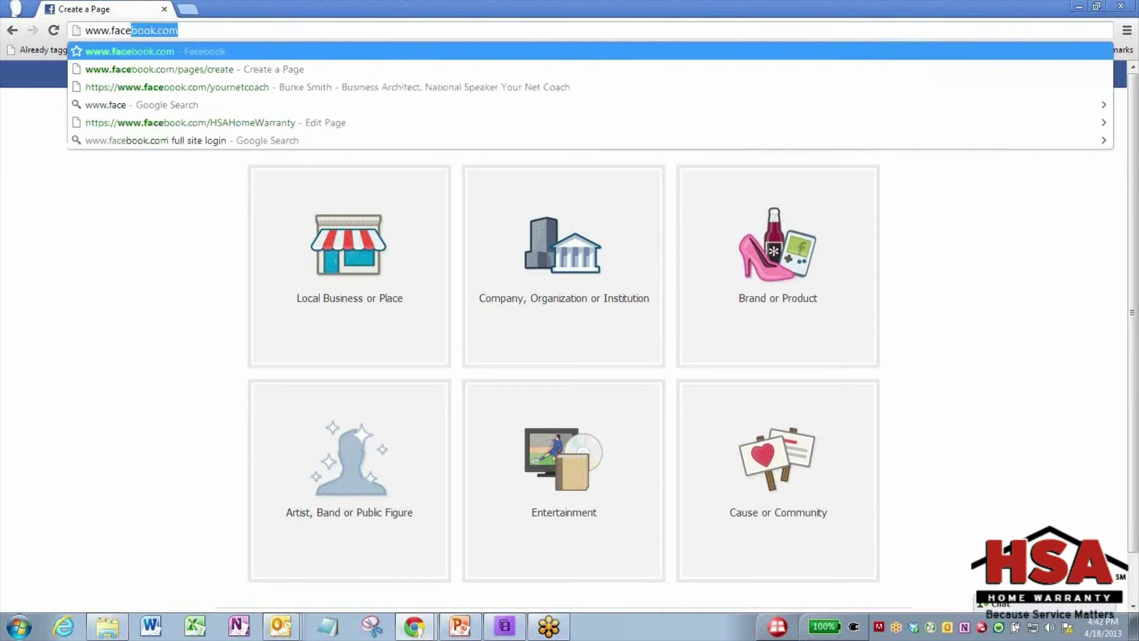
type("book.com/")
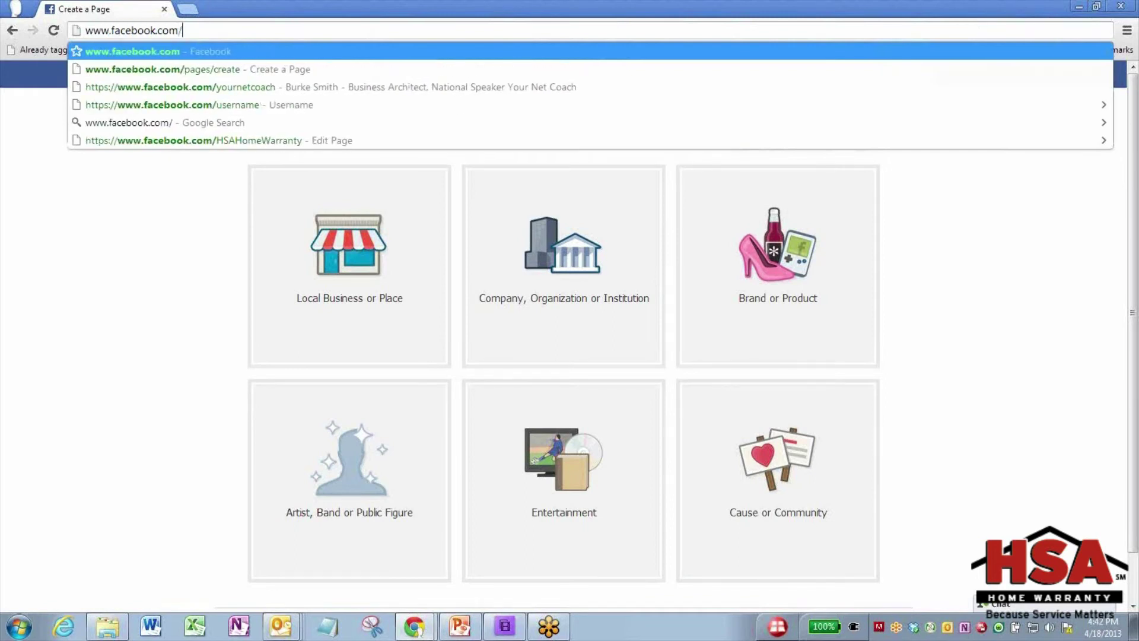
type("pages/create")
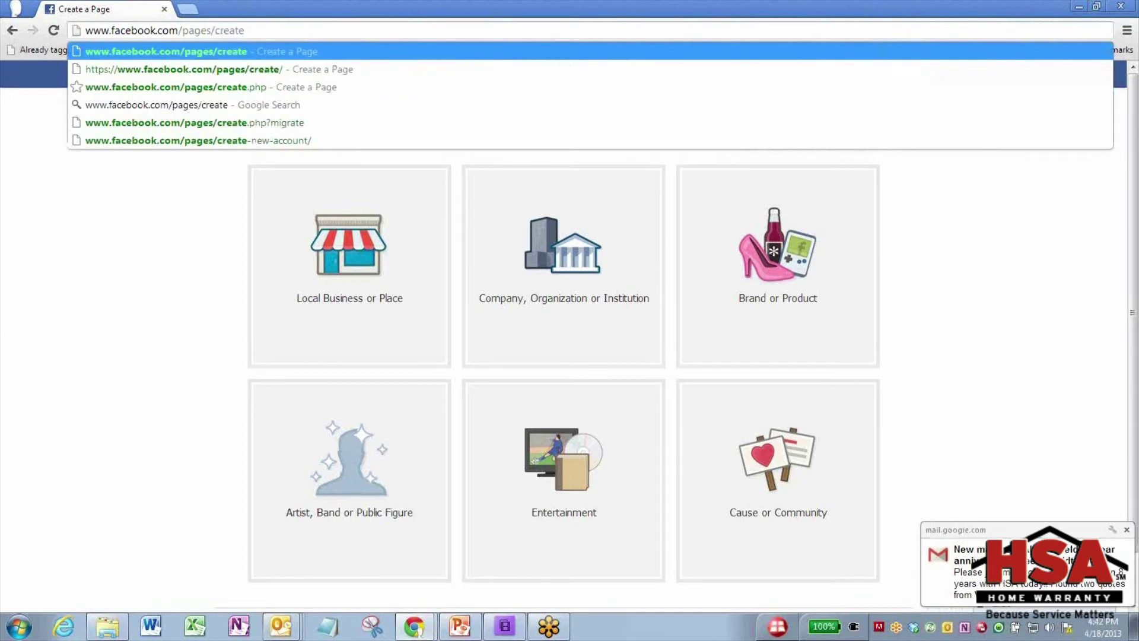
key("Return")
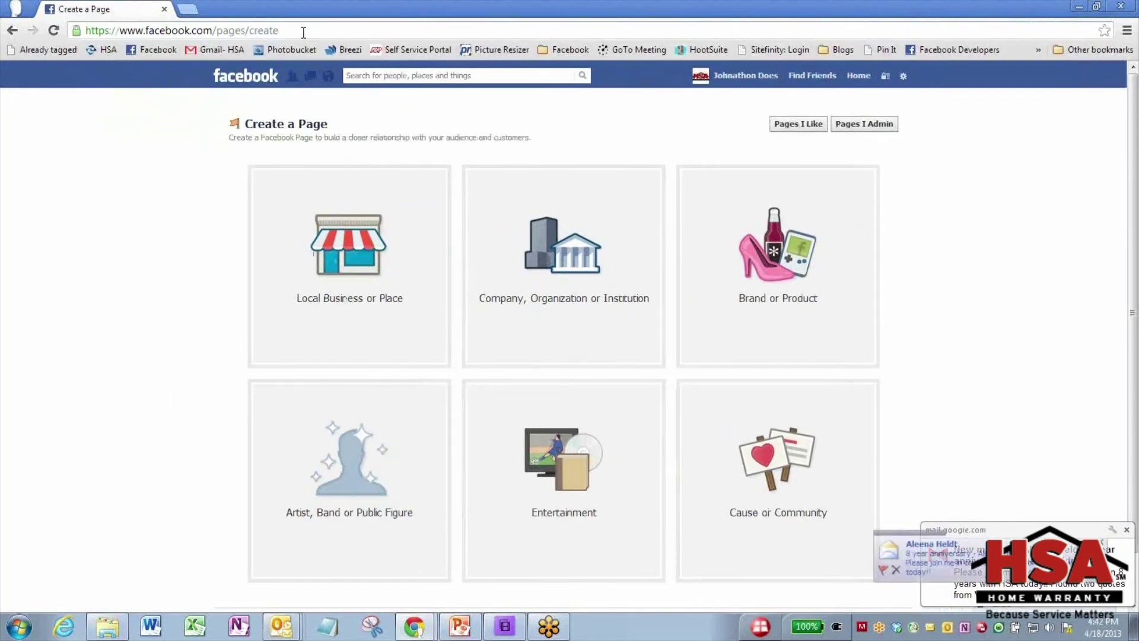
Choose the Local Business or Place tile and set its category to Real Estate
left_click(394, 226)
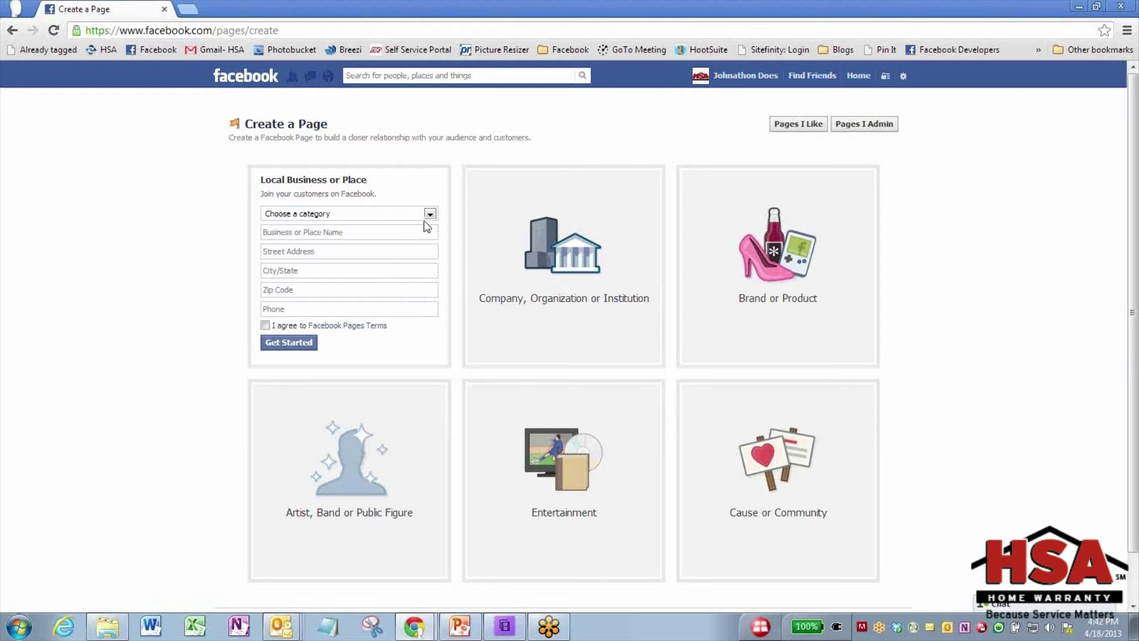
left_click(429, 214)
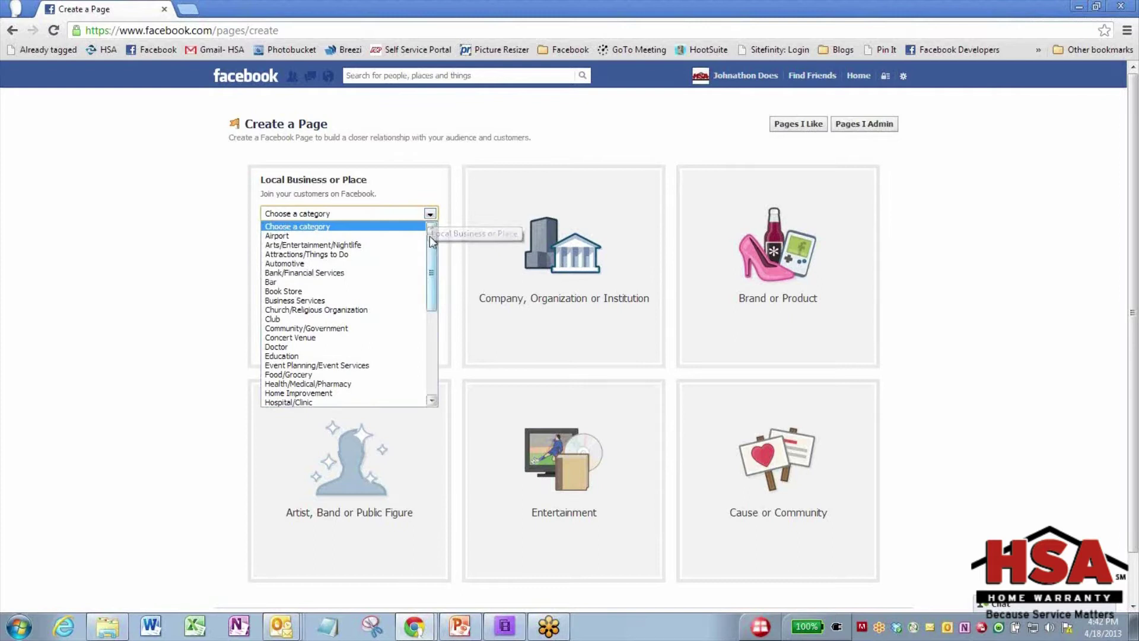
left_click_drag(429, 254, 428, 344)
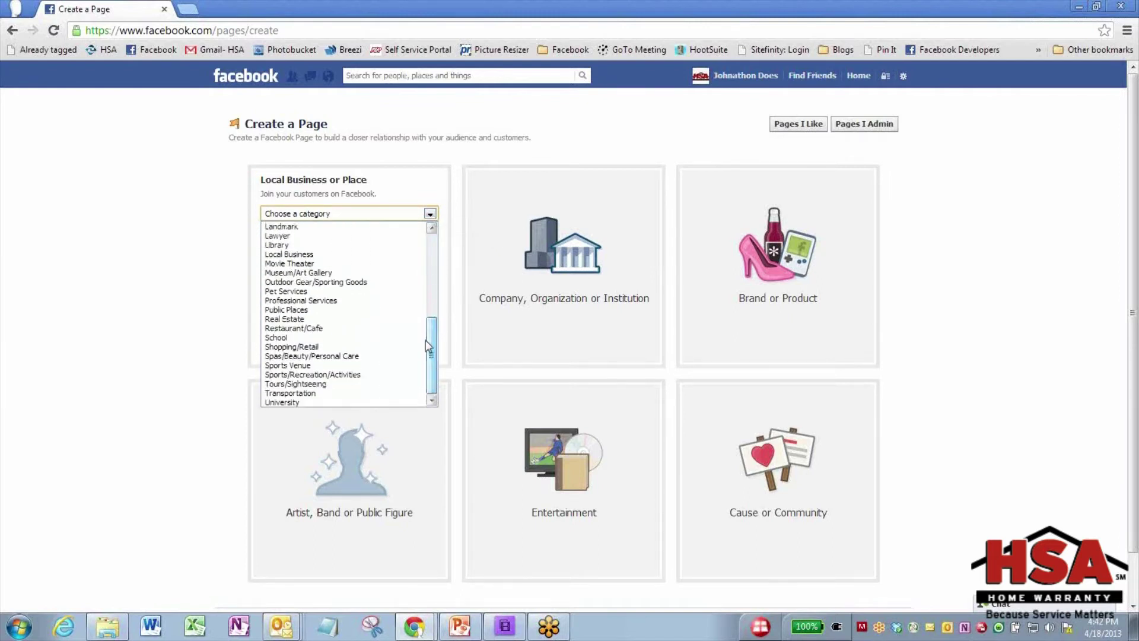
left_click(321, 319)
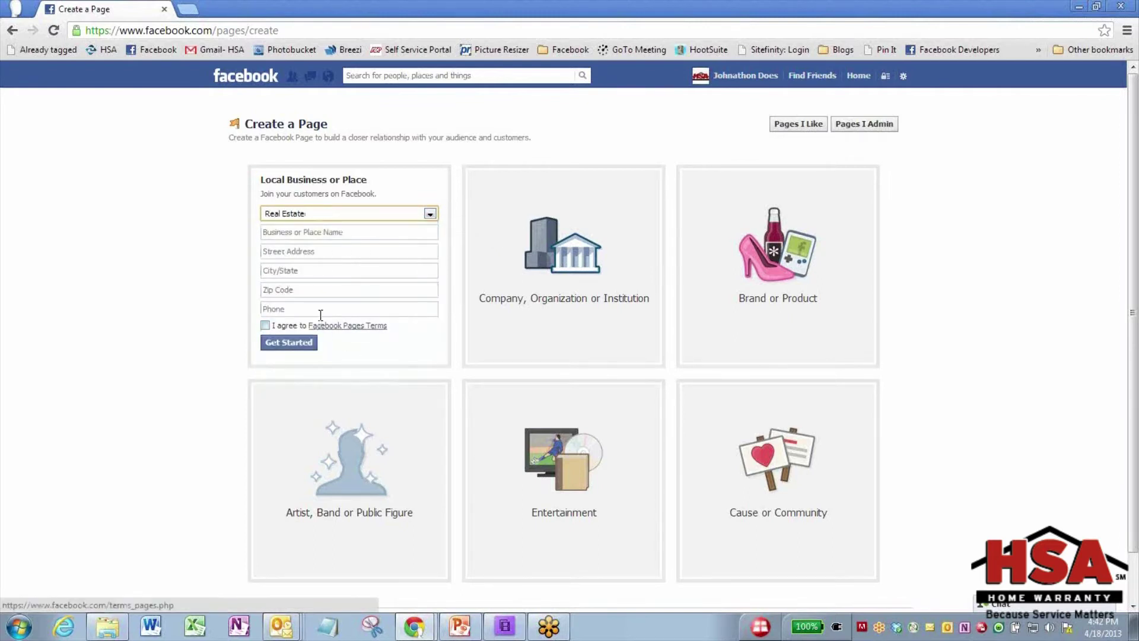
left_click(321, 232)
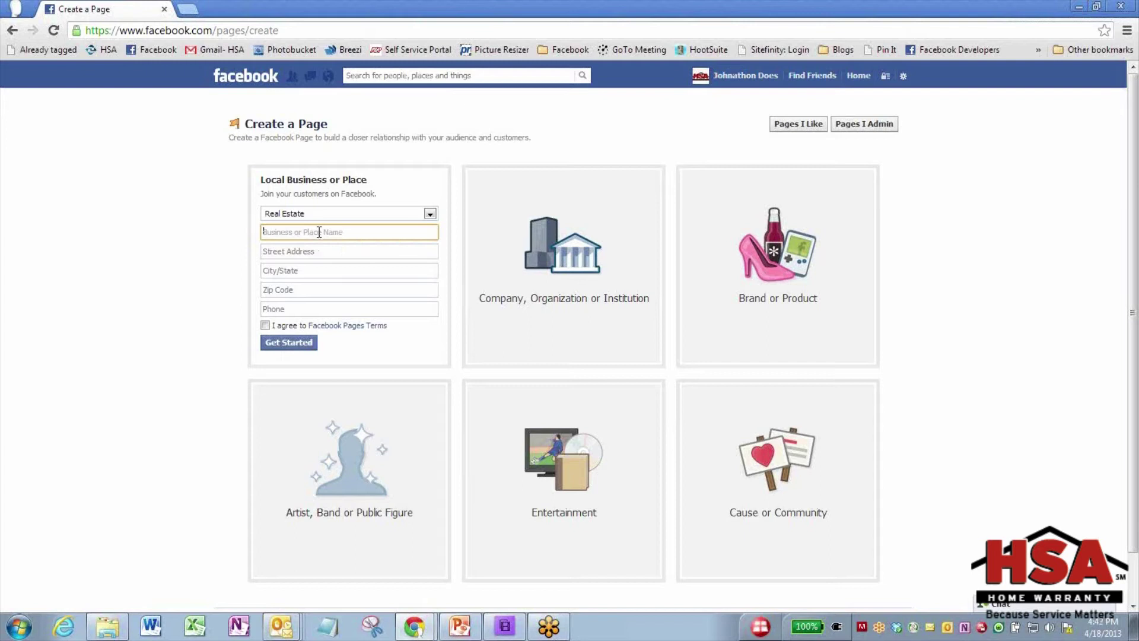
Name the business 'Test Page 3', pick the suggested street address, and choose Madison, Wisconsin
type("Testi Page 3")
left_click(314, 252)
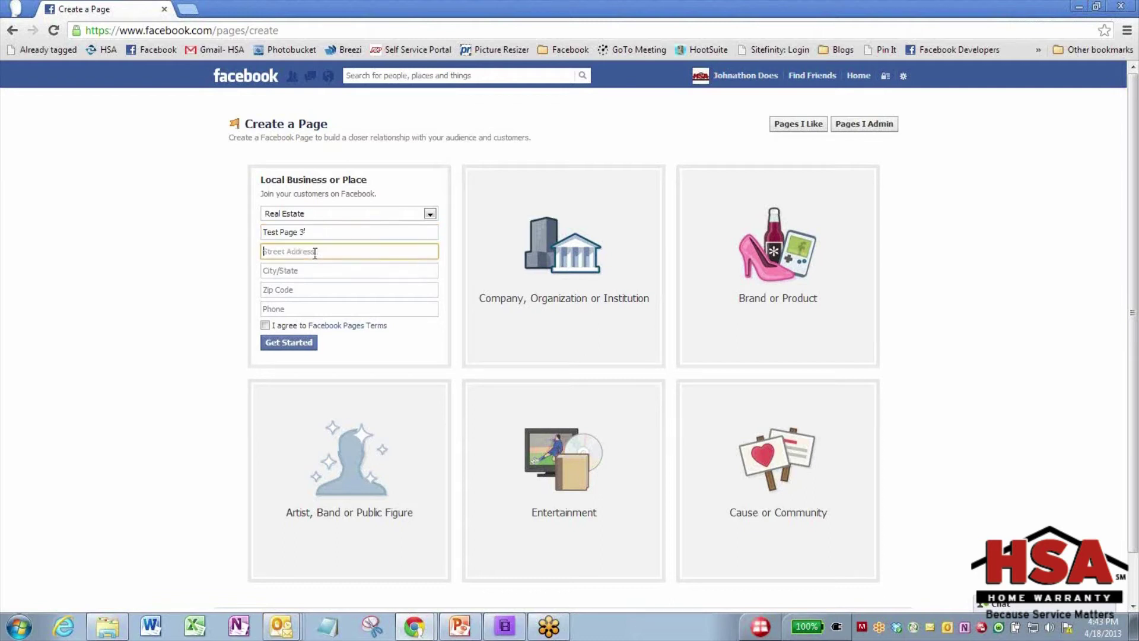
type("5151")
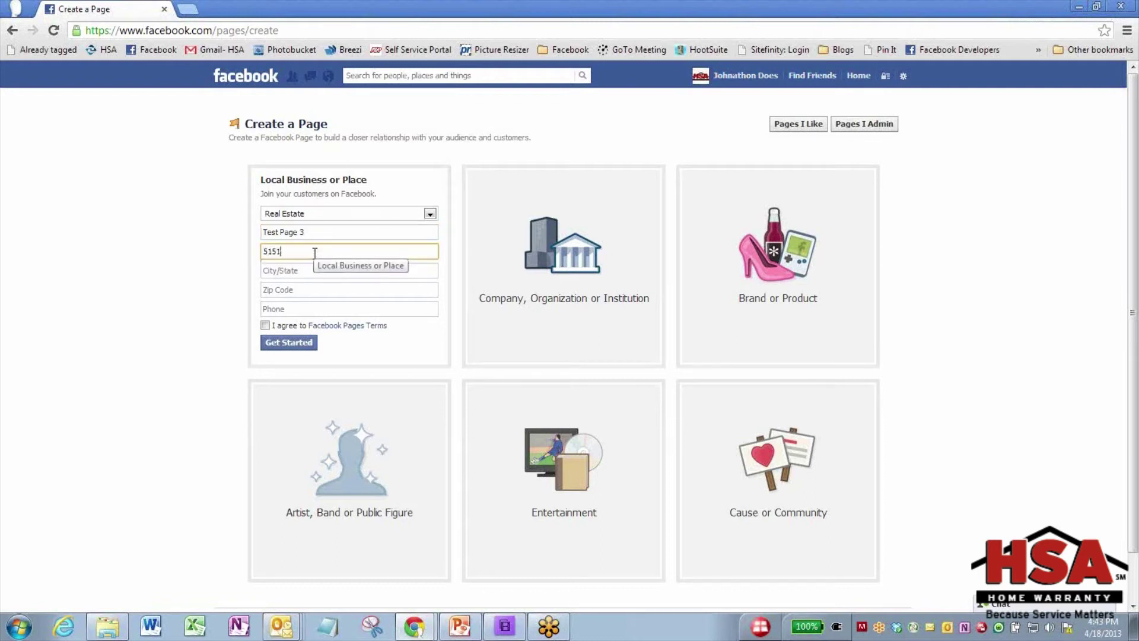
key("BackSpace")
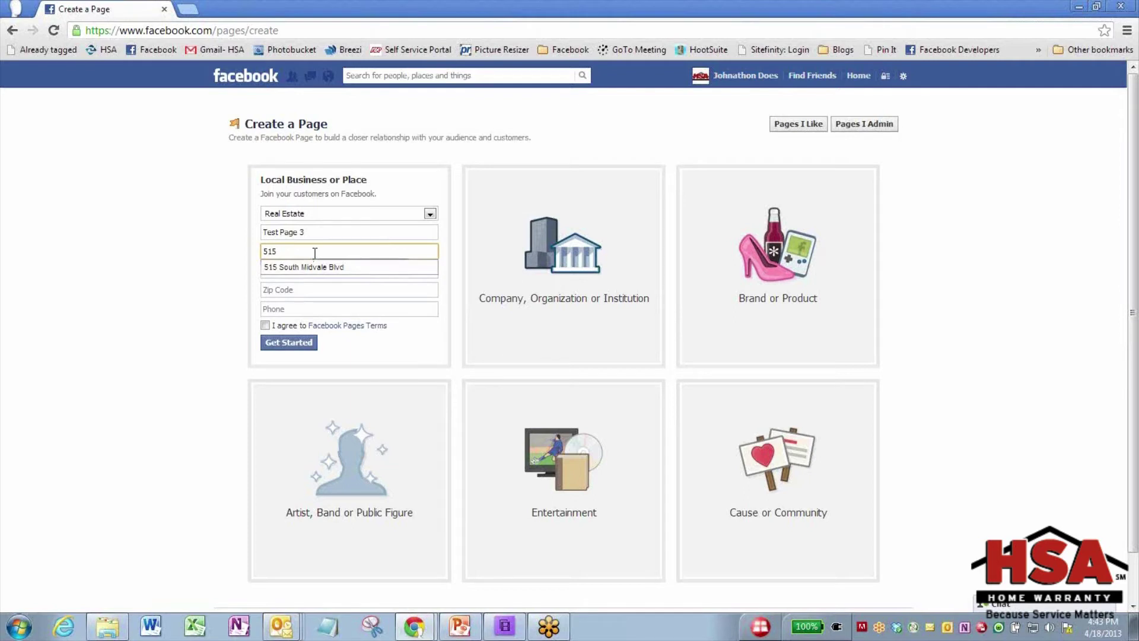
left_click(315, 268)
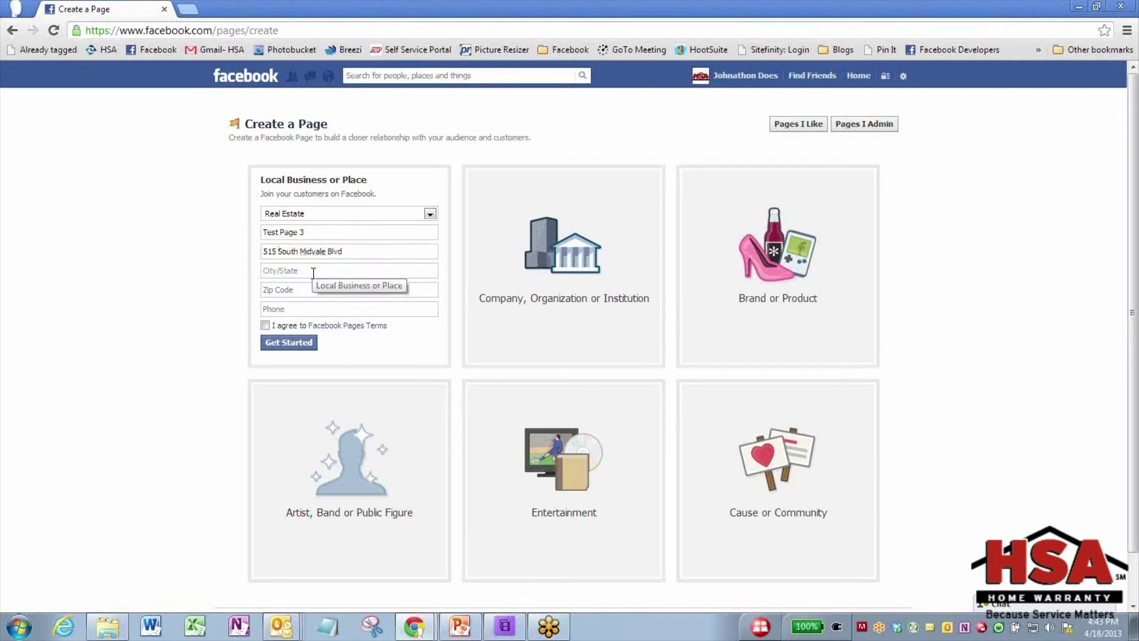
left_click(313, 270)
type("madi")
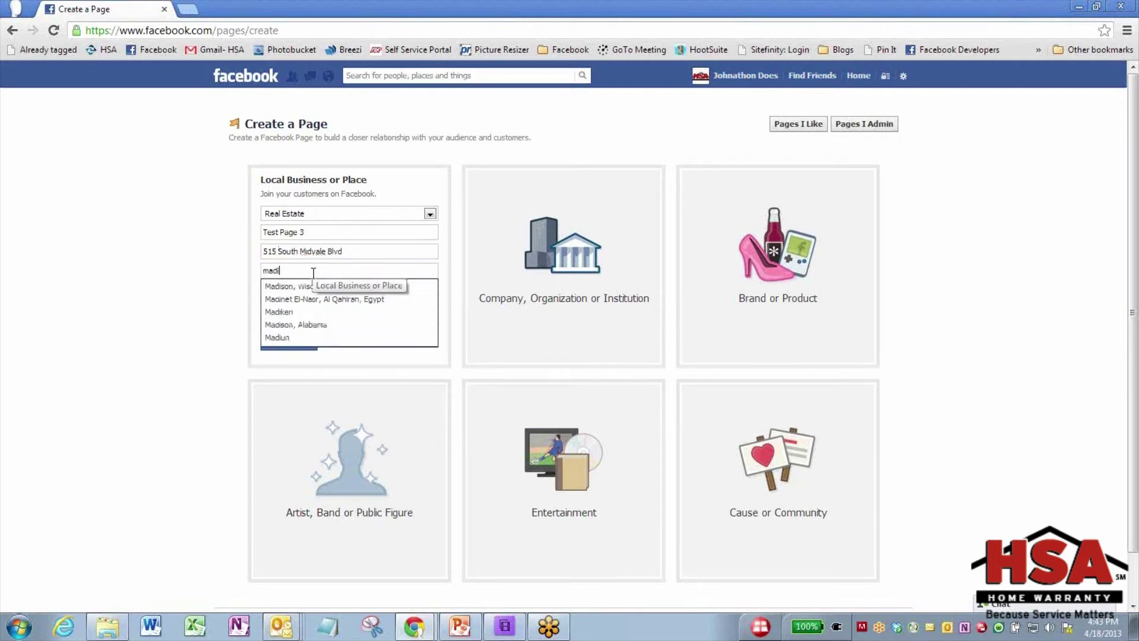
type("son")
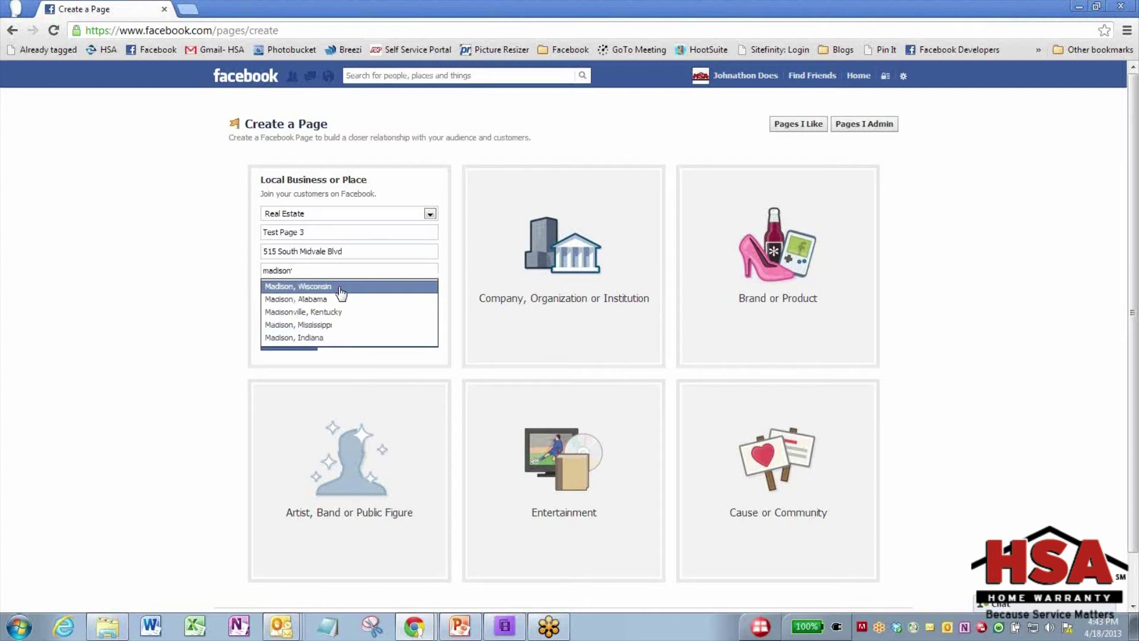
left_click(341, 288)
Fill in the ZIP code and phone number, and agree to the Facebook Pages Terms
left_click(305, 286)
type("5")
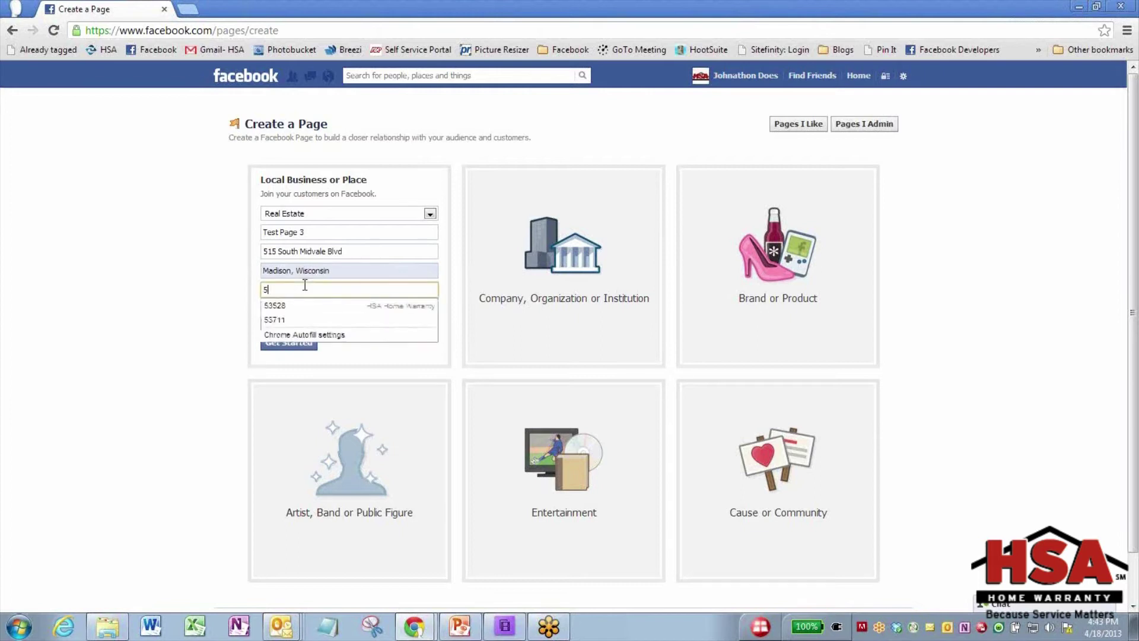
type("3711")
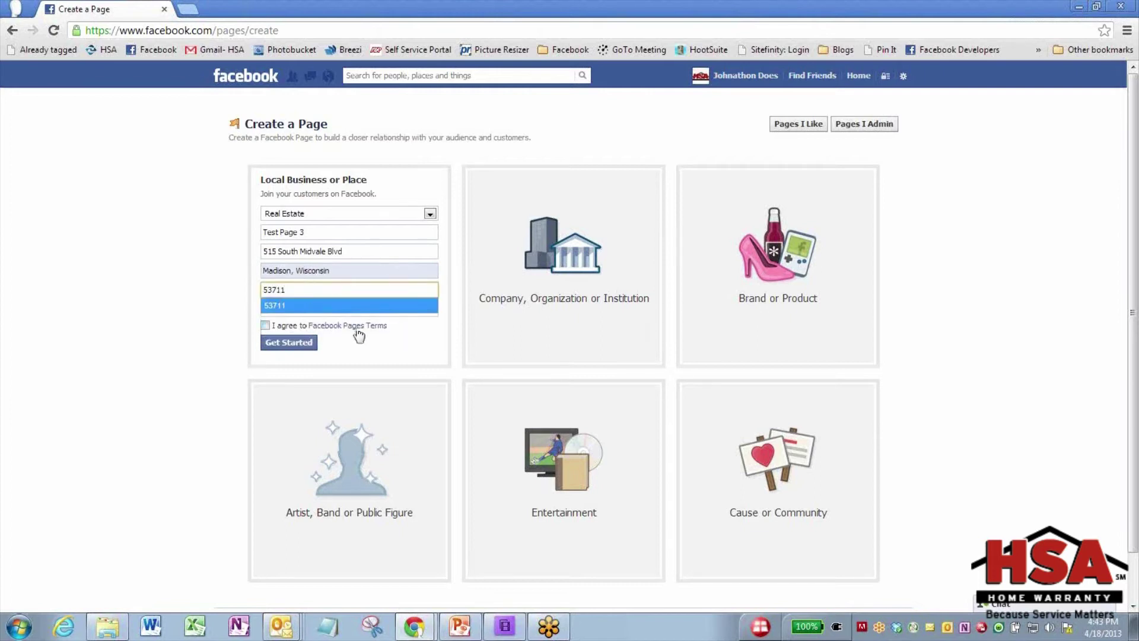
left_click(320, 306)
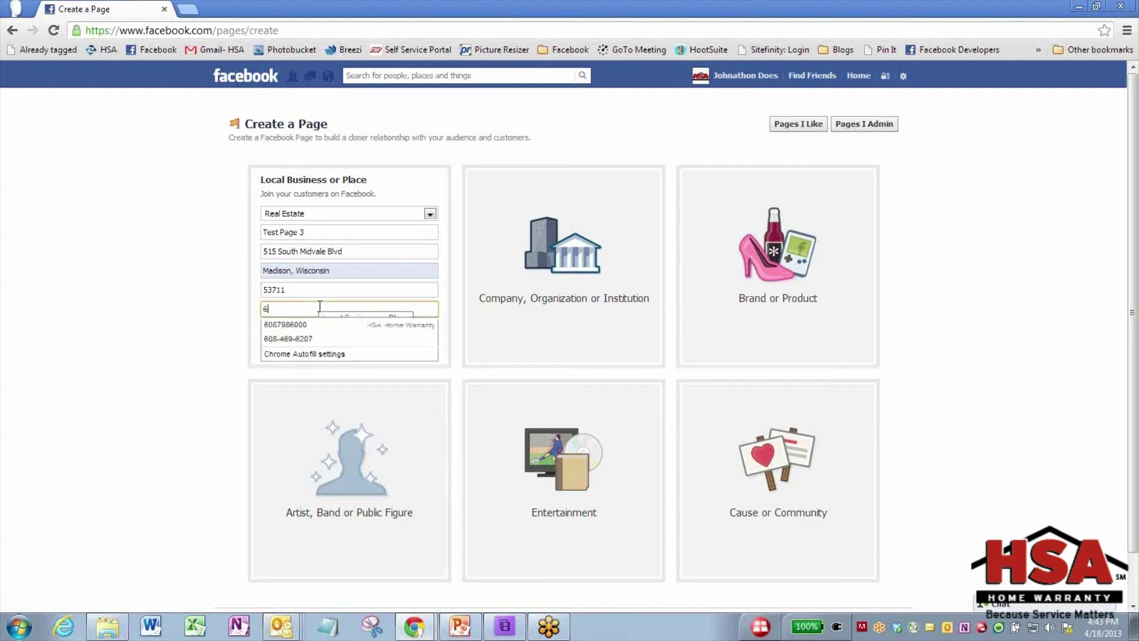
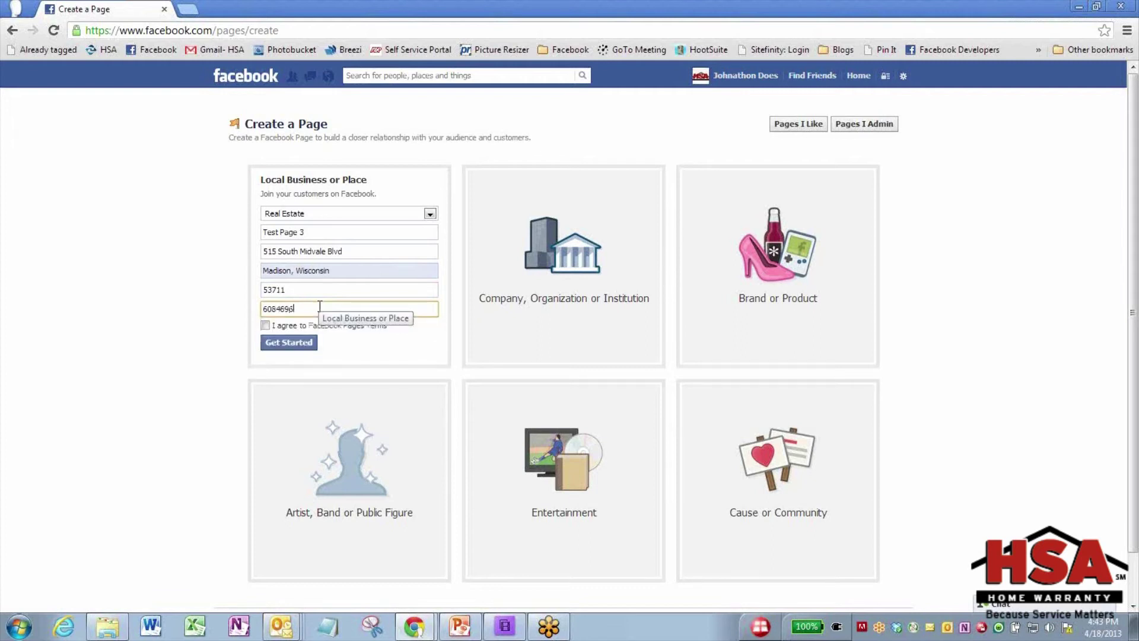
left_click(267, 325)
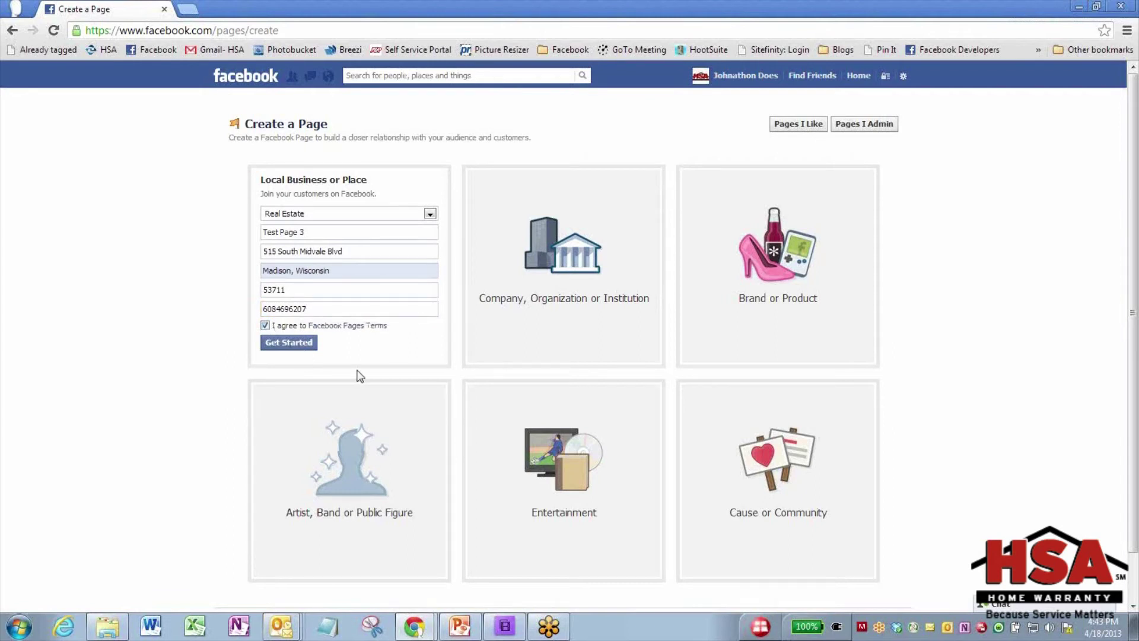
Create the page and set its category to Real Estate Agent
left_click(305, 344)
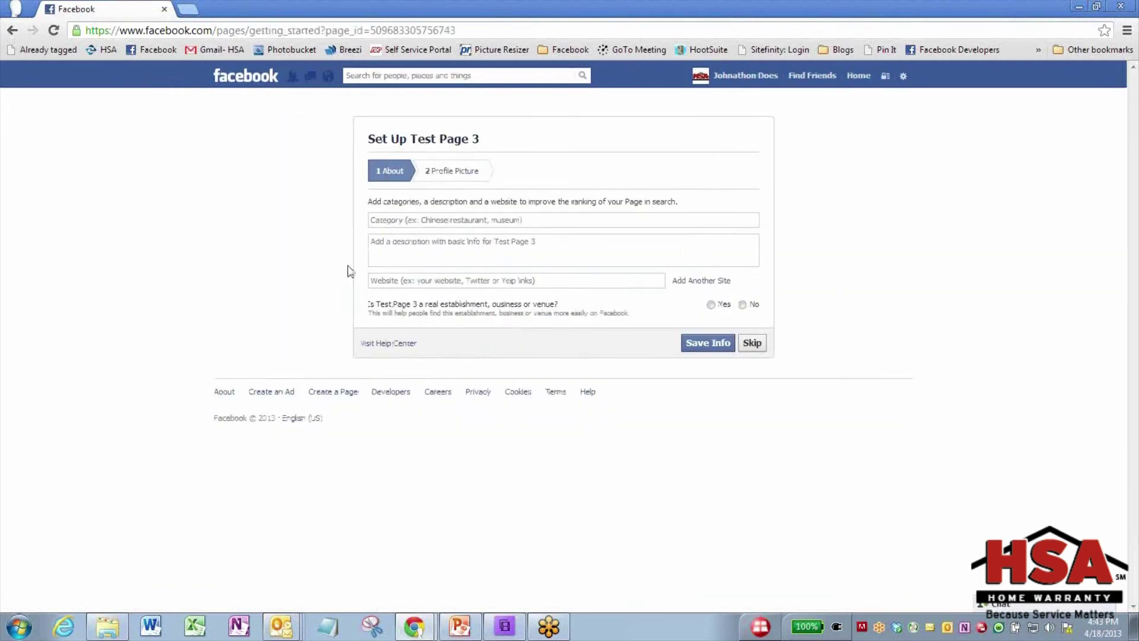
left_click(426, 220)
type("Real")
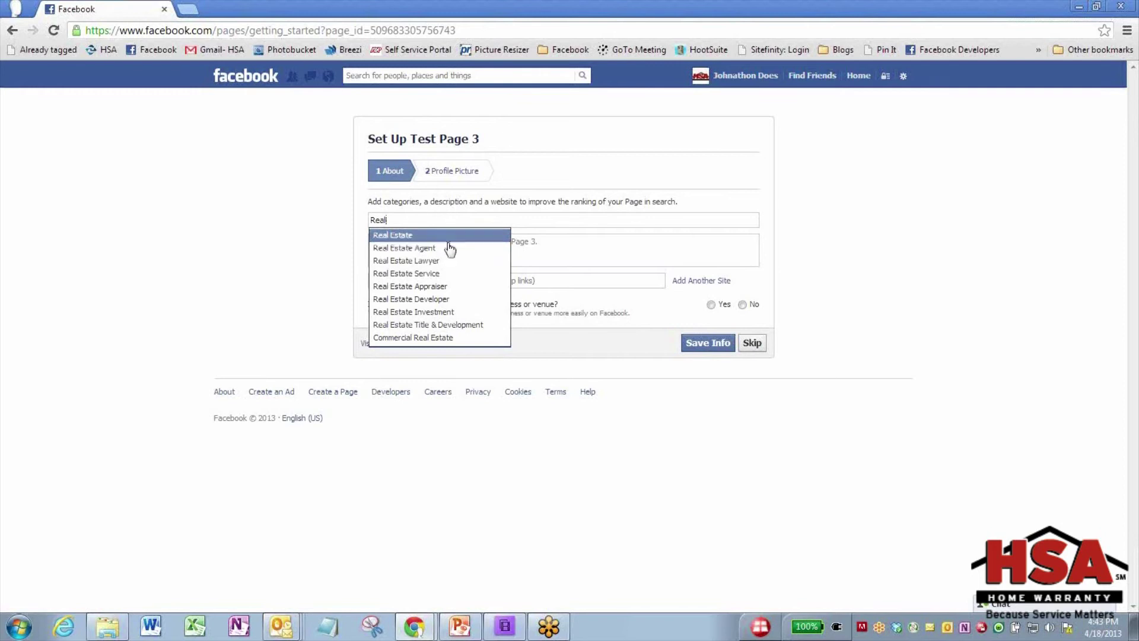
left_click(449, 247)
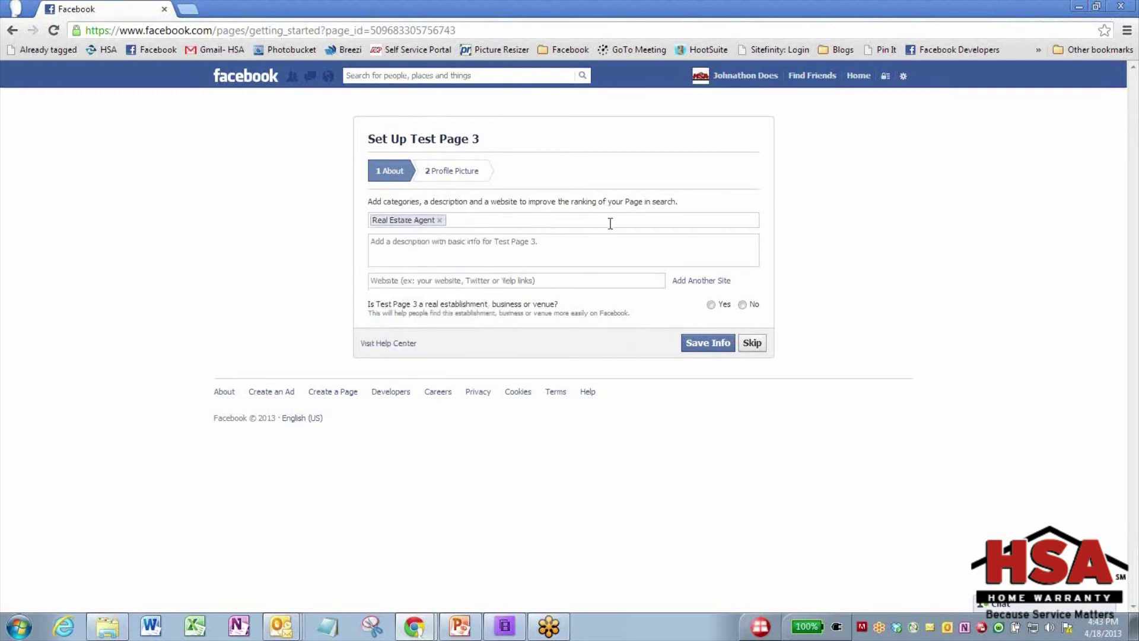
left_click(461, 246)
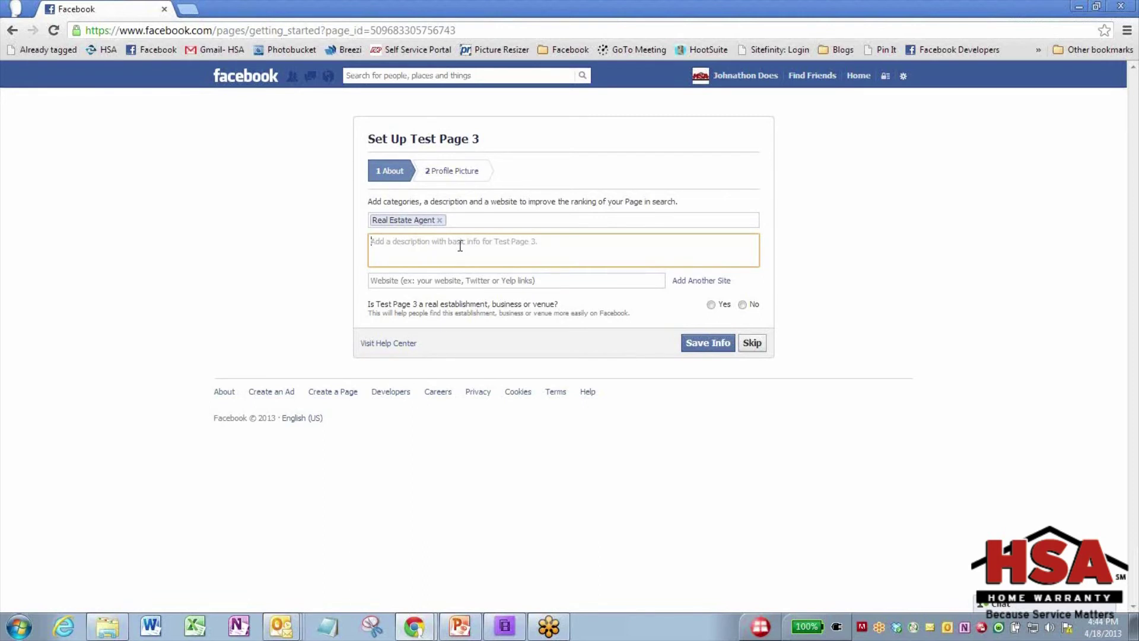
Clear the Website field and answer Yes to the establishment and official-representation questions
left_click(513, 281)
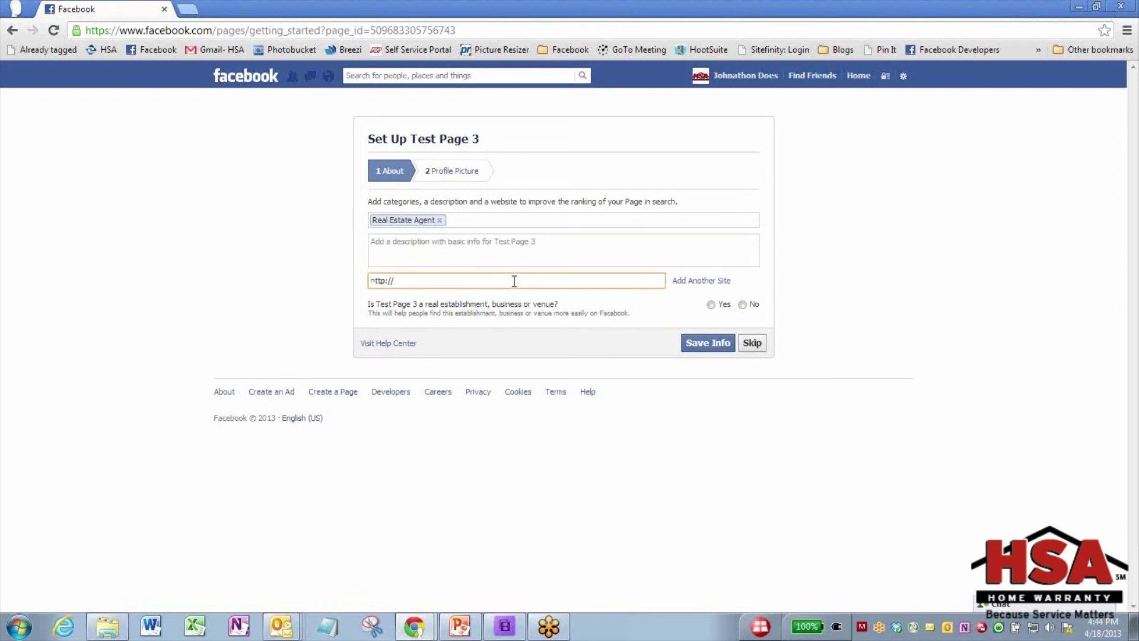
key("BackSpace")
key("BackSpace")
key("BackSpace")
key("BackSpace")
key("BackSpace")
key("BackSpace")
key("BackSpace")
left_click(715, 308)
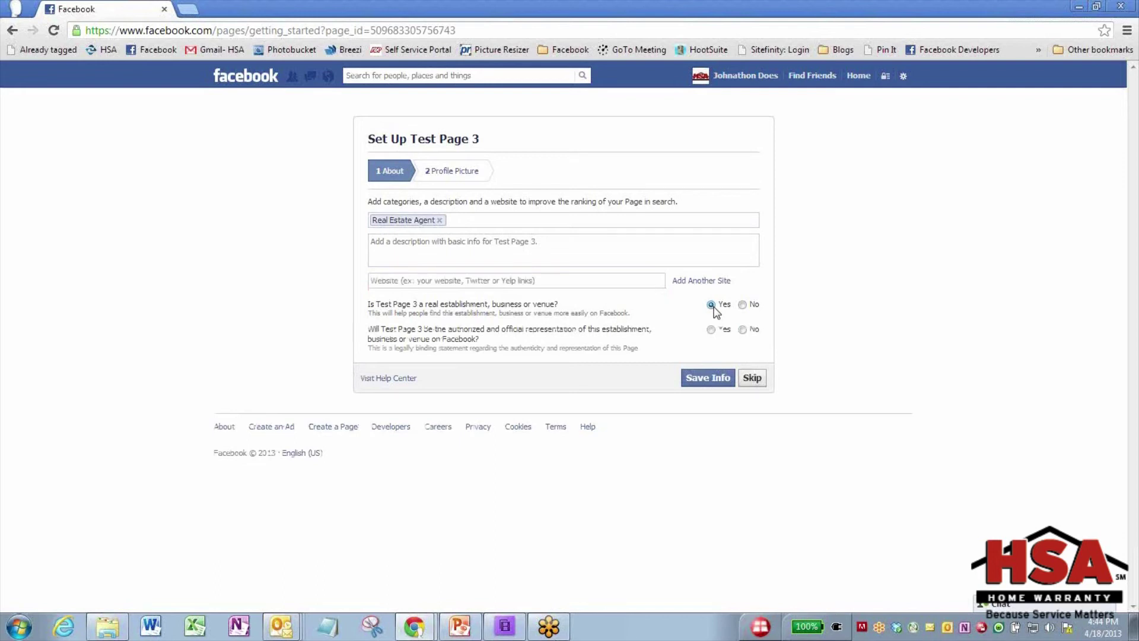
left_click(715, 333)
Save Test Page 3's About info to reach the Profile Picture step
left_click(712, 385)
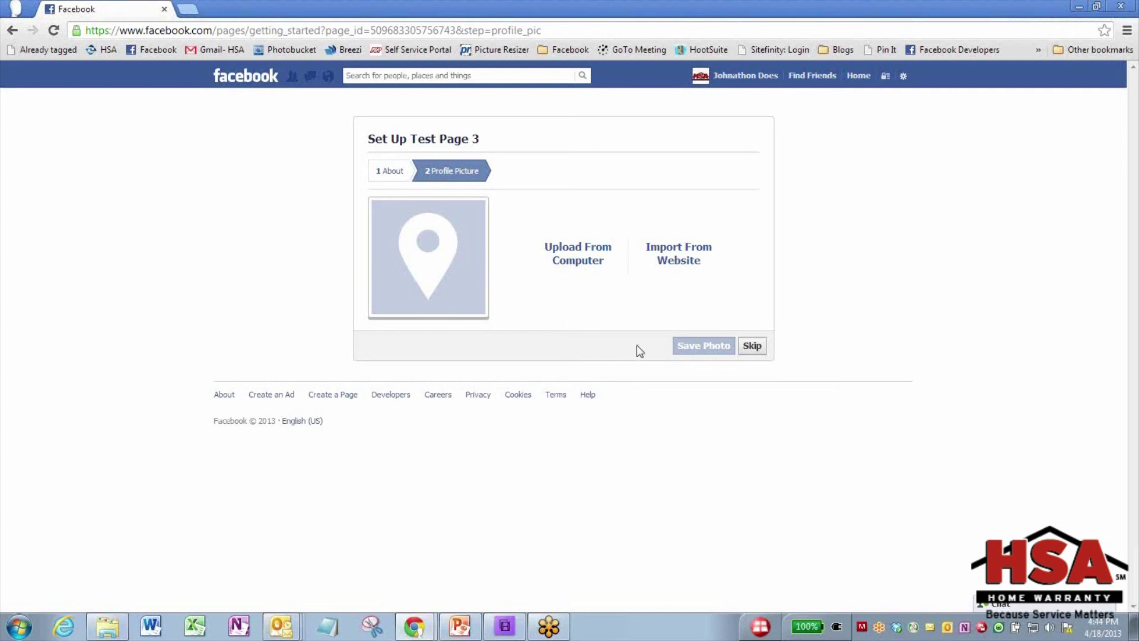
Skip the profile picture and like Test Page 3 from the popup
left_click(751, 347)
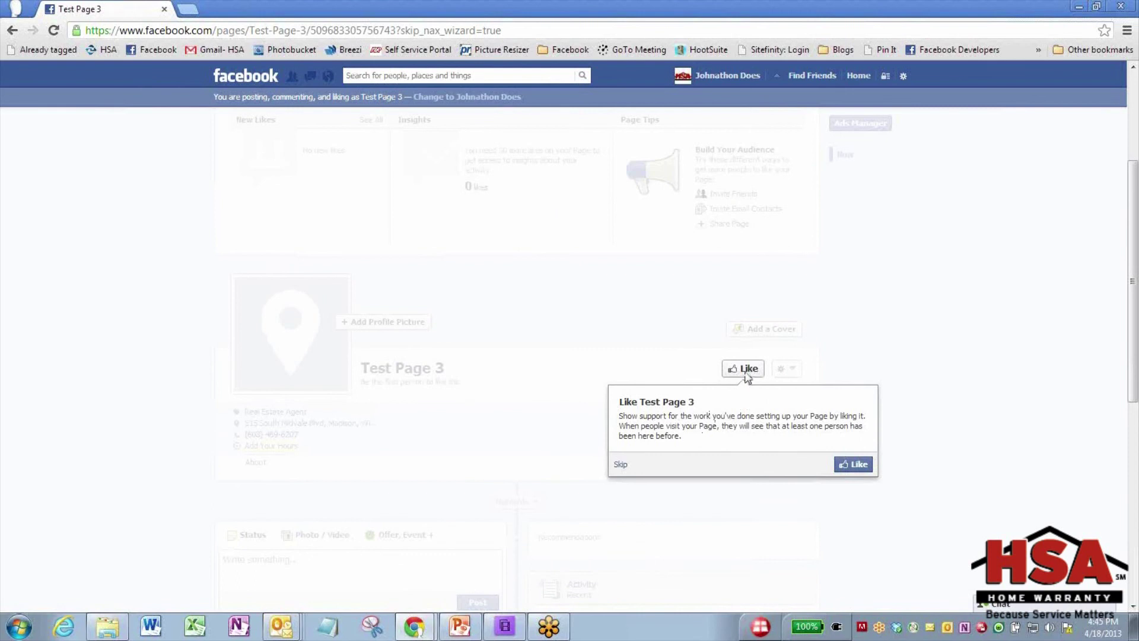
left_click(841, 467)
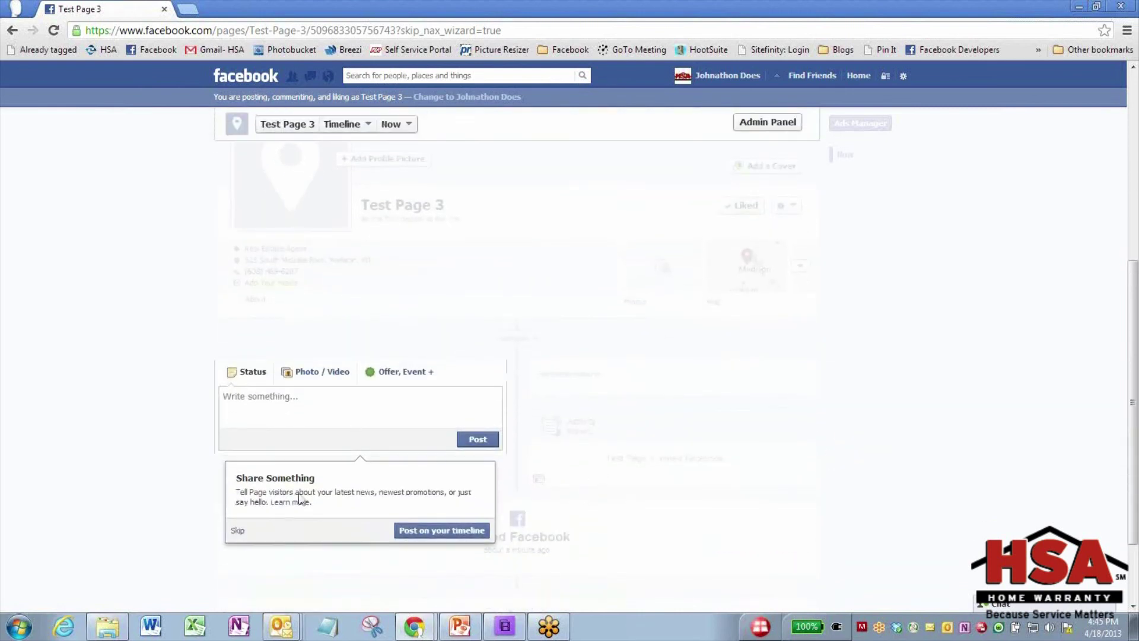